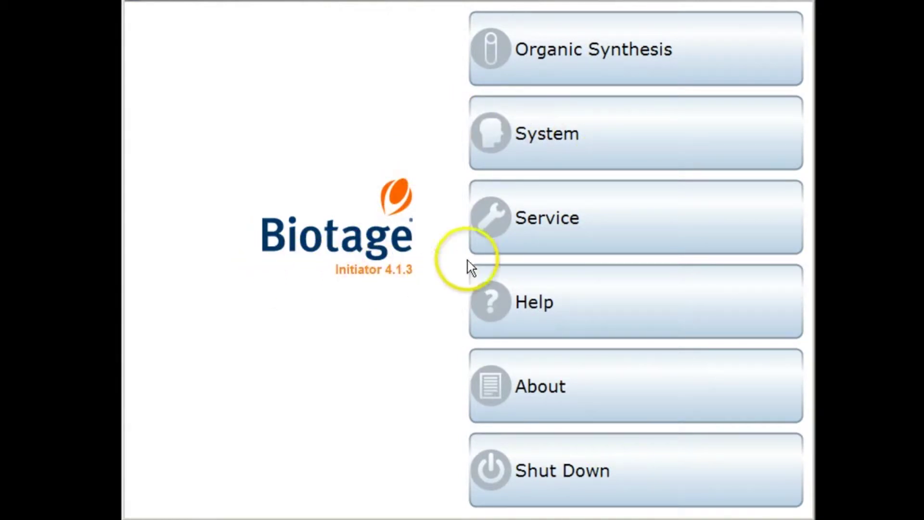
- Open Organic Synthesis and change both racks to the 12-position type
left_click(602, 46)
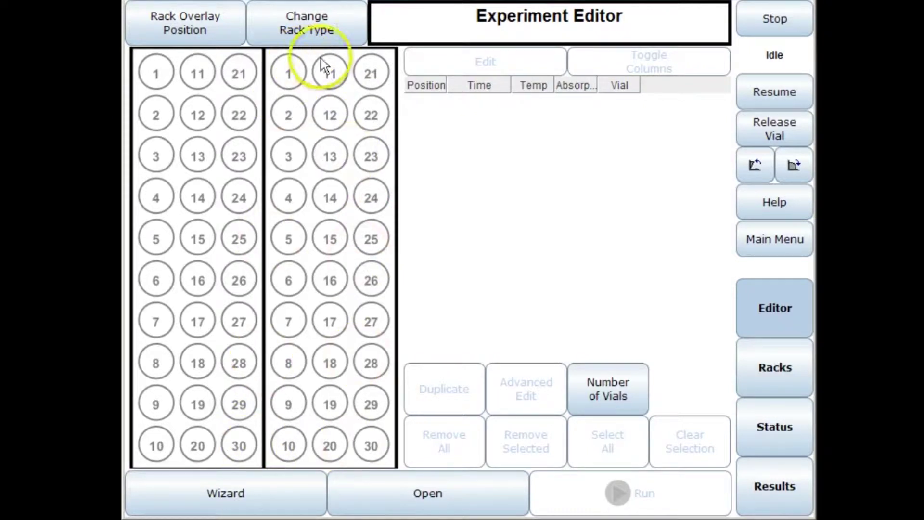
left_click(309, 26)
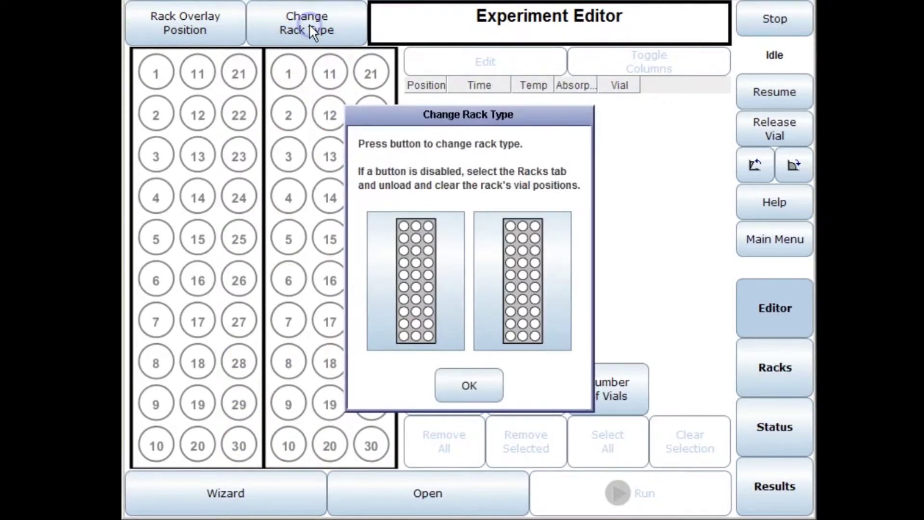
left_click(401, 250)
left_click(520, 285)
left_click(470, 386)
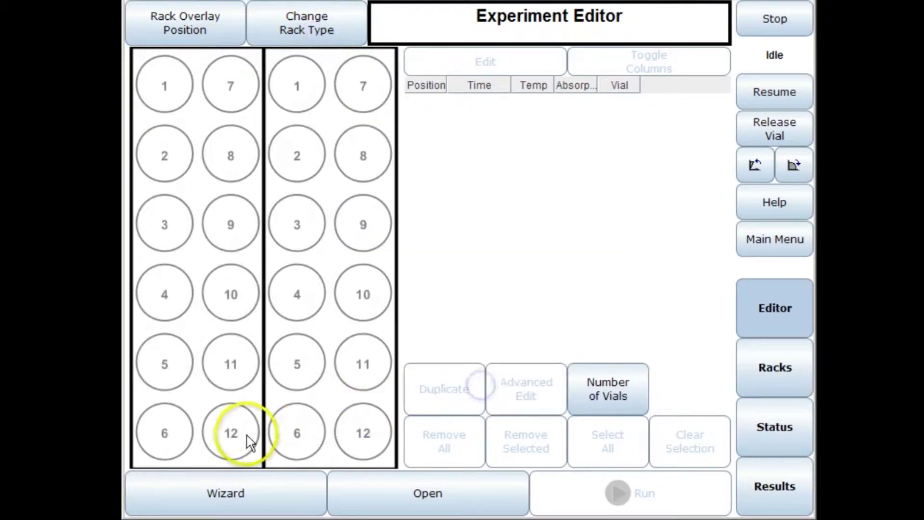
- Switch the first rack back to the 30-position type
left_click(302, 21)
left_click(449, 285)
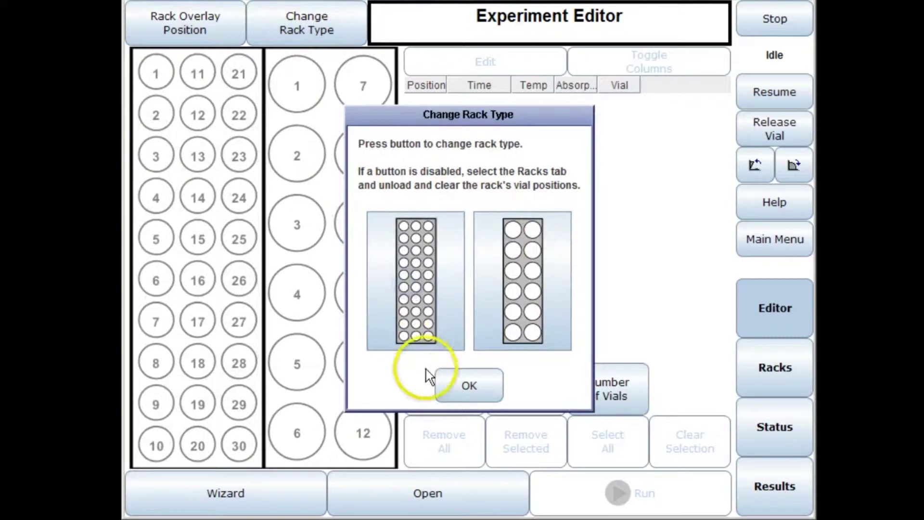
left_click(467, 386)
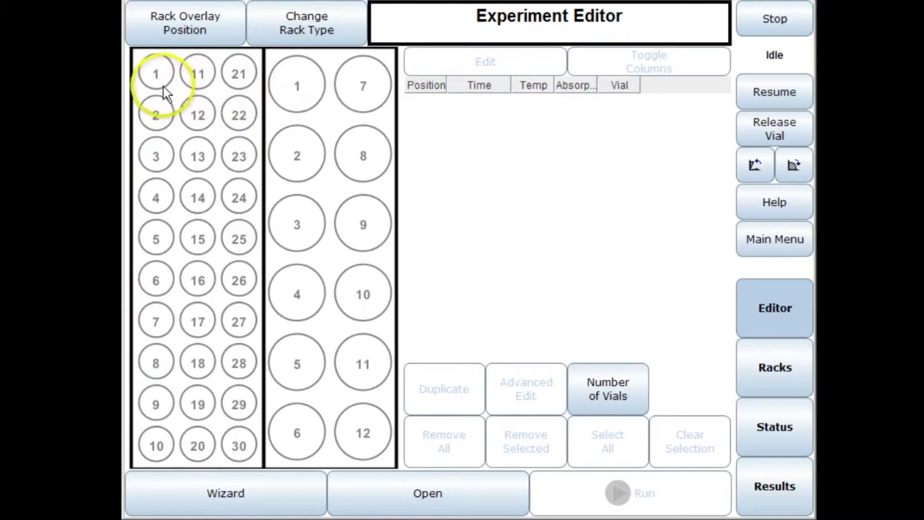
- Set the reaction at rack position 1:2 to 120°C and start its run under the user BiotageChemist
left_click(154, 73)
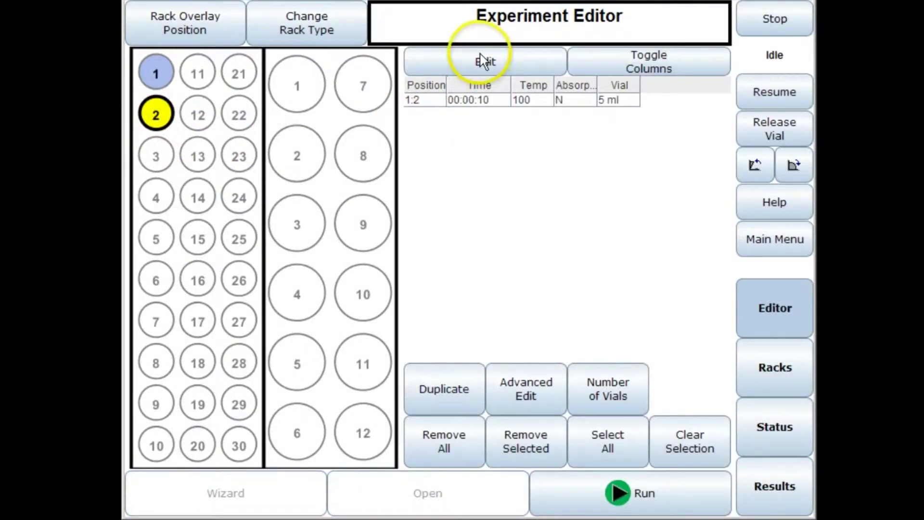
left_click(483, 61)
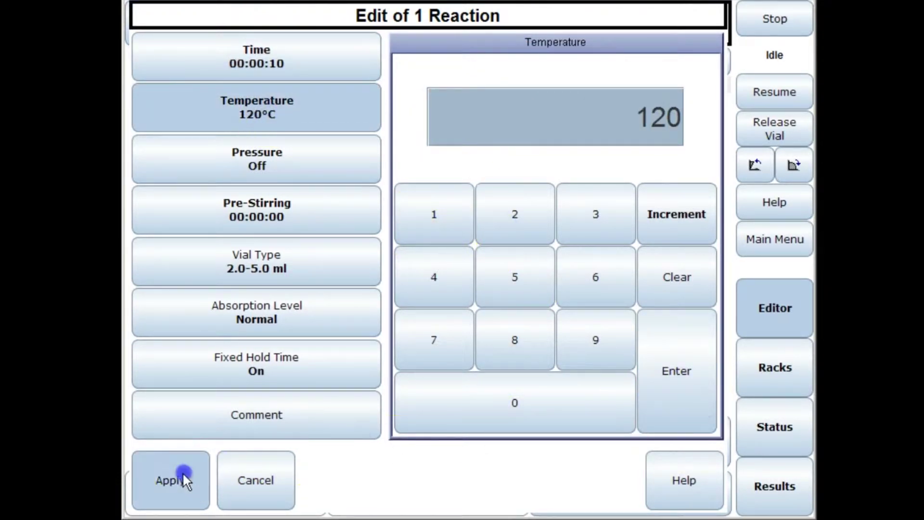
left_click(633, 484)
left_click(400, 372)
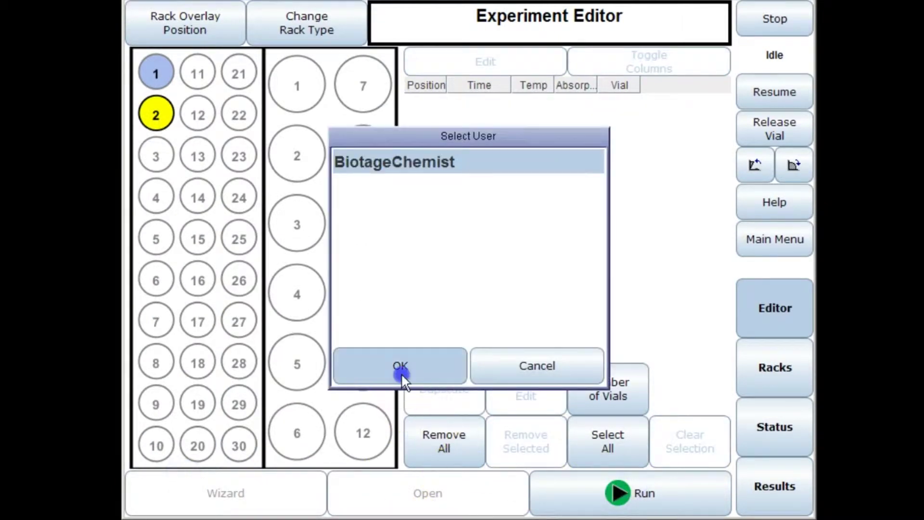
left_click(407, 436)
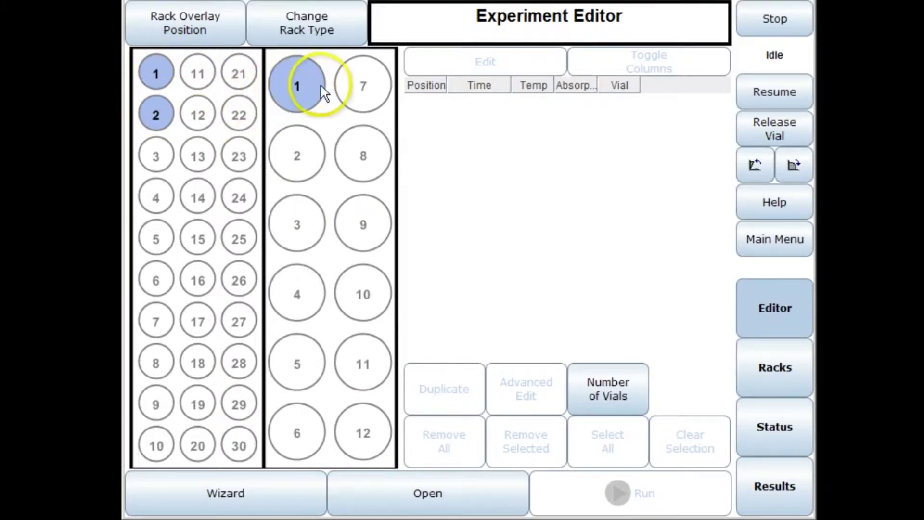
- Check the run status, reviewing the experiment queue and the editable parameters of the current vial
left_click(766, 420)
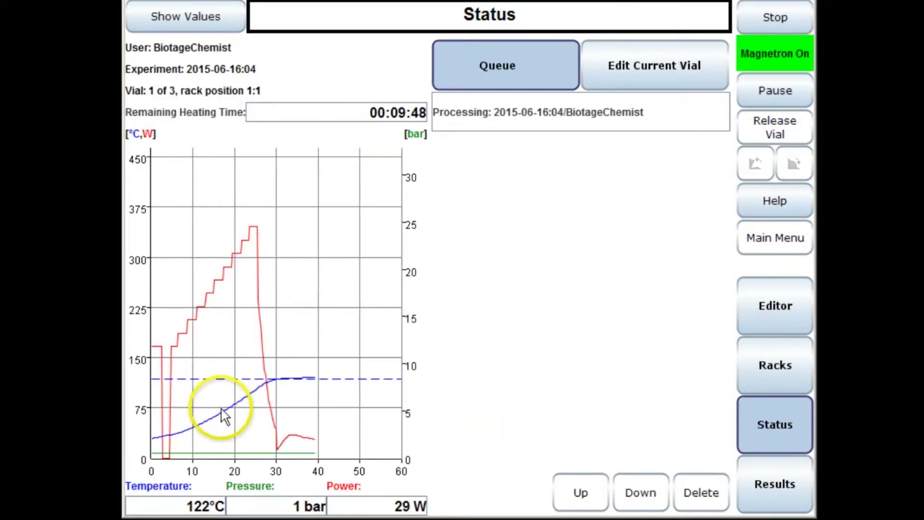
left_click(511, 65)
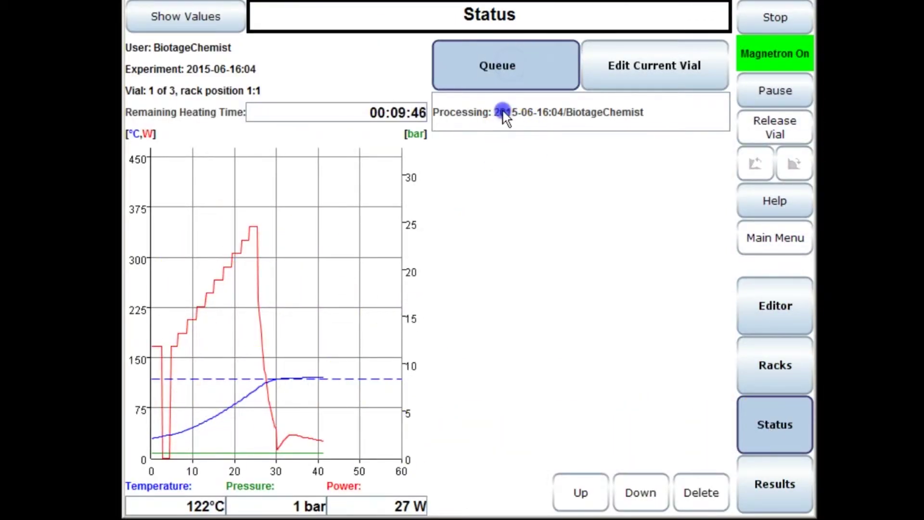
left_click(664, 70)
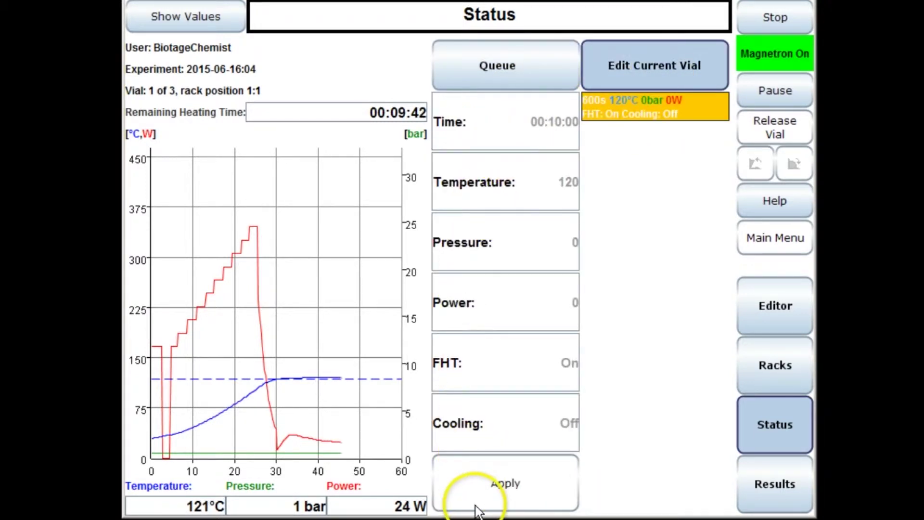
left_click(471, 433)
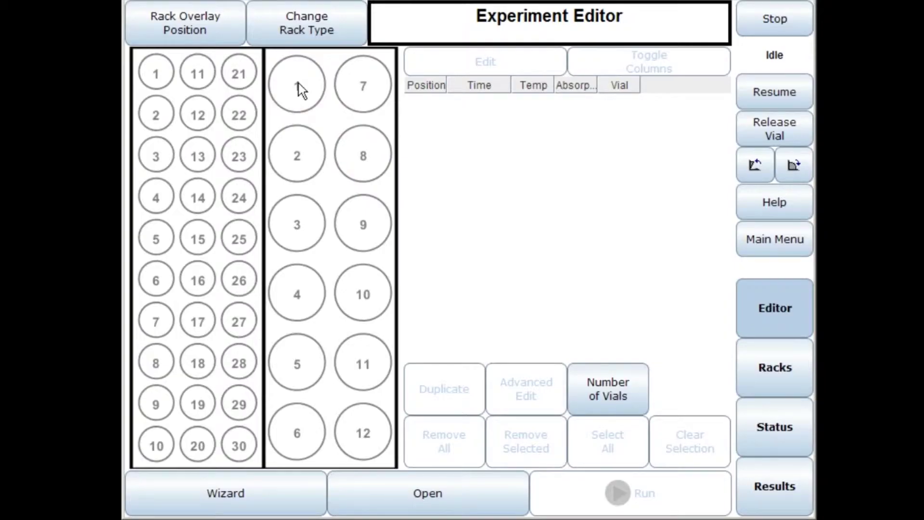
- Add vials at positions 1 to 4 of the second rack
left_click(299, 86)
left_click(296, 157)
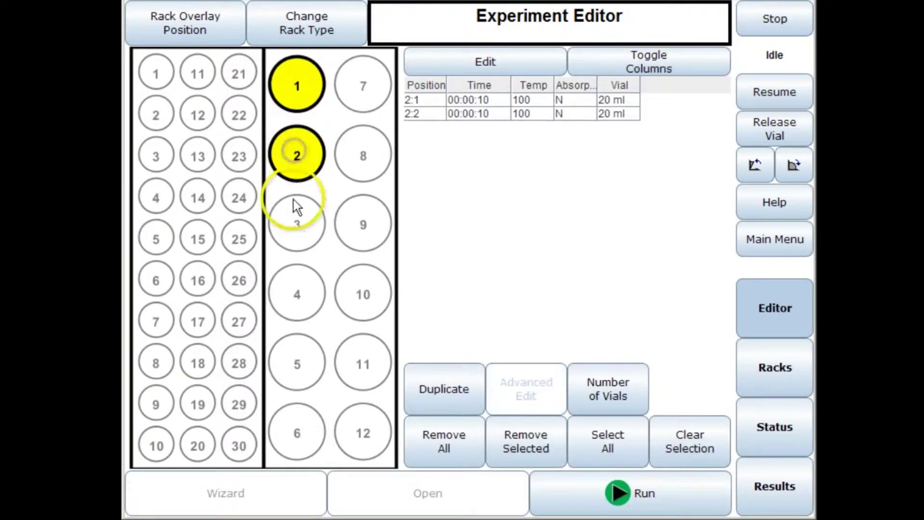
left_click(295, 225)
left_click(291, 286)
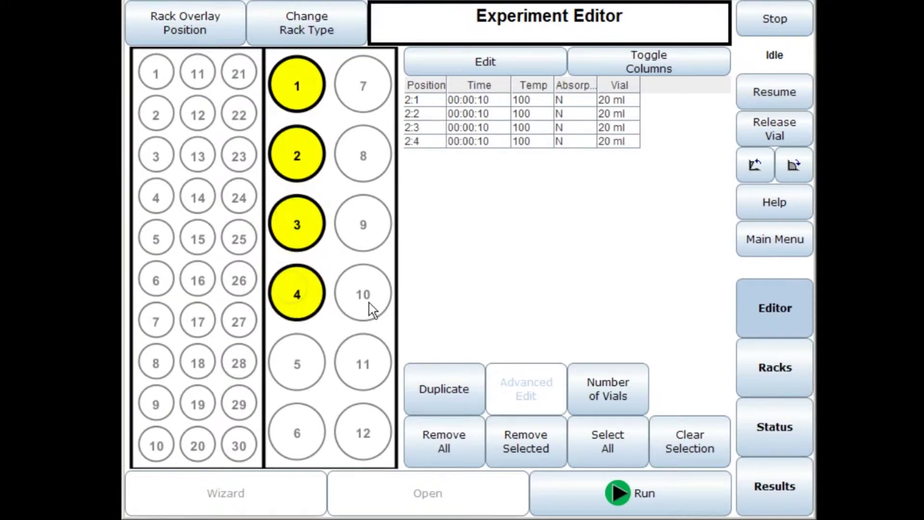
- Set the reaction time of the four selected 20 ml vials to 00:25:00
left_click(488, 62)
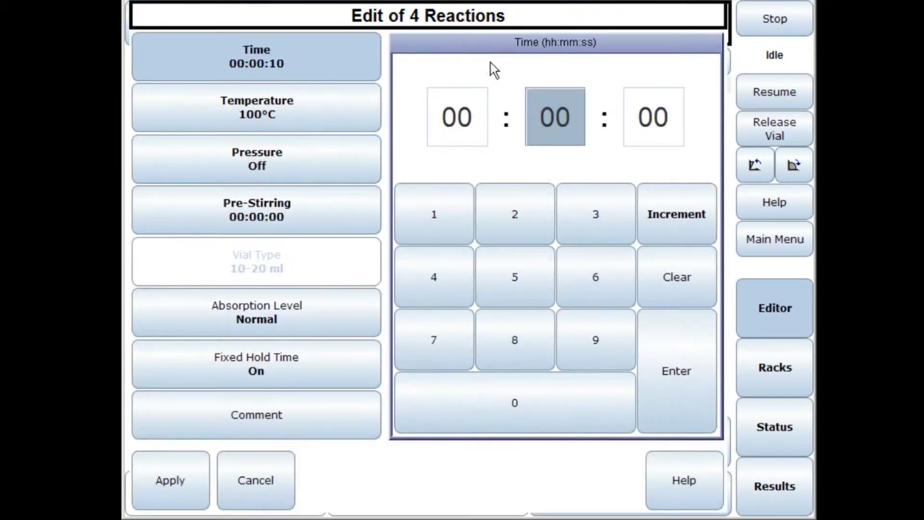
left_click(518, 215)
left_click(521, 283)
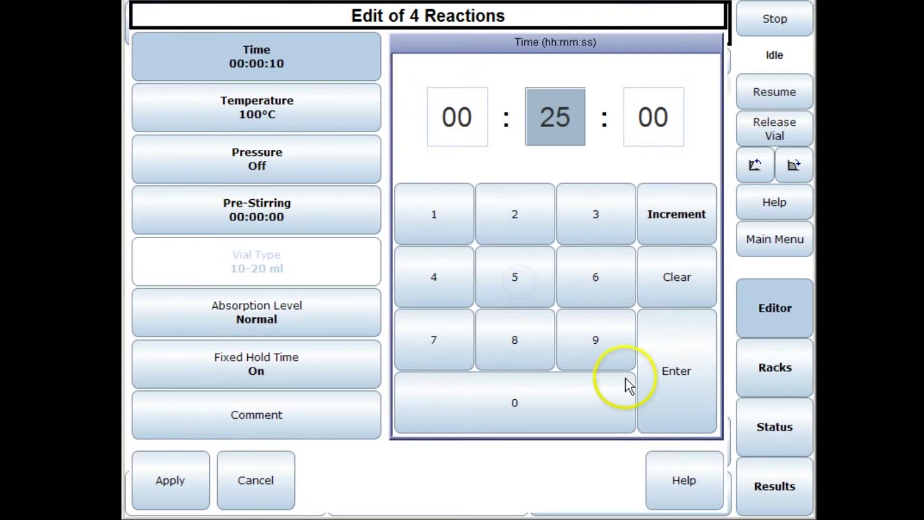
left_click(689, 388)
- Apply a temperature of 200°C to the four reactions and start the run
left_click(248, 95)
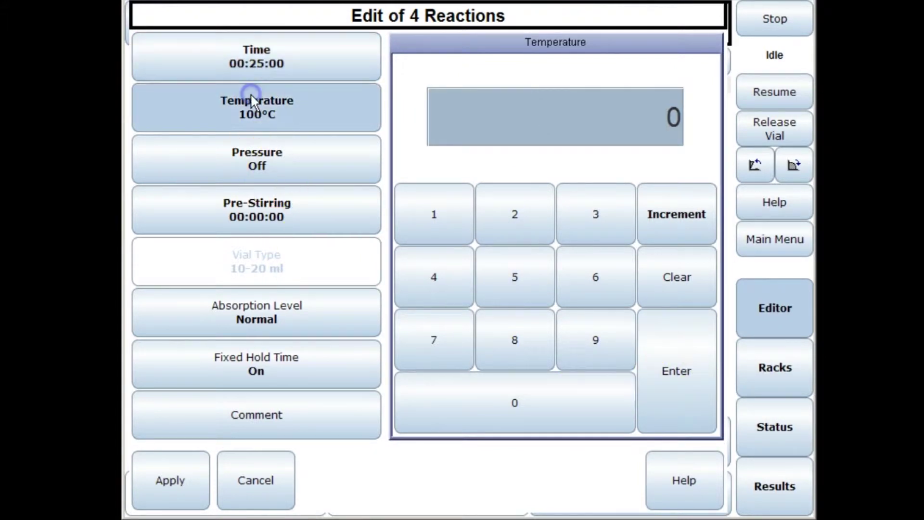
left_click(511, 211)
left_click(537, 409)
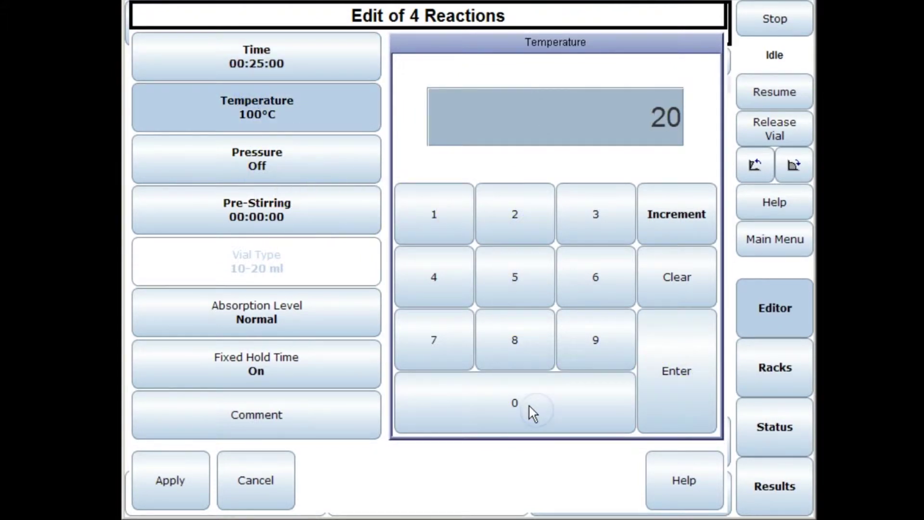
left_click(530, 406)
left_click(689, 385)
left_click(176, 476)
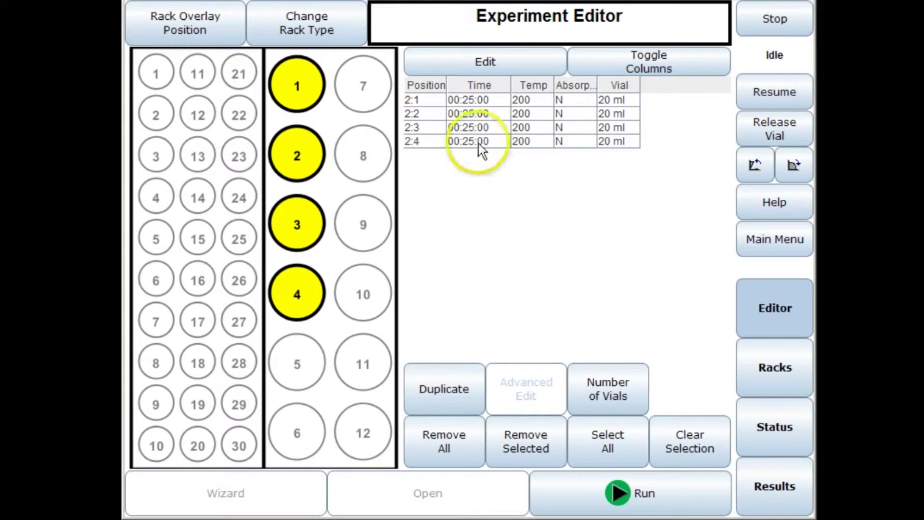
left_click(634, 497)
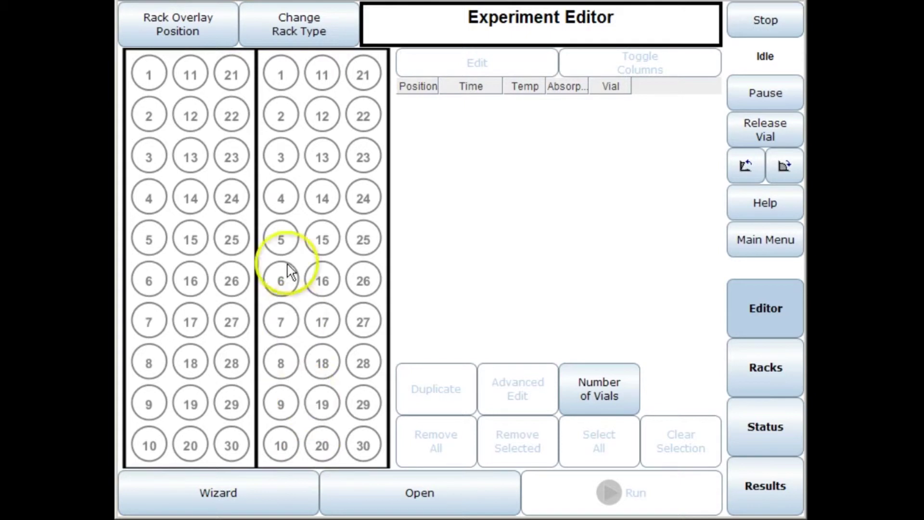
- Add vials at positions 1 to 4 of the first rack
left_click(147, 72)
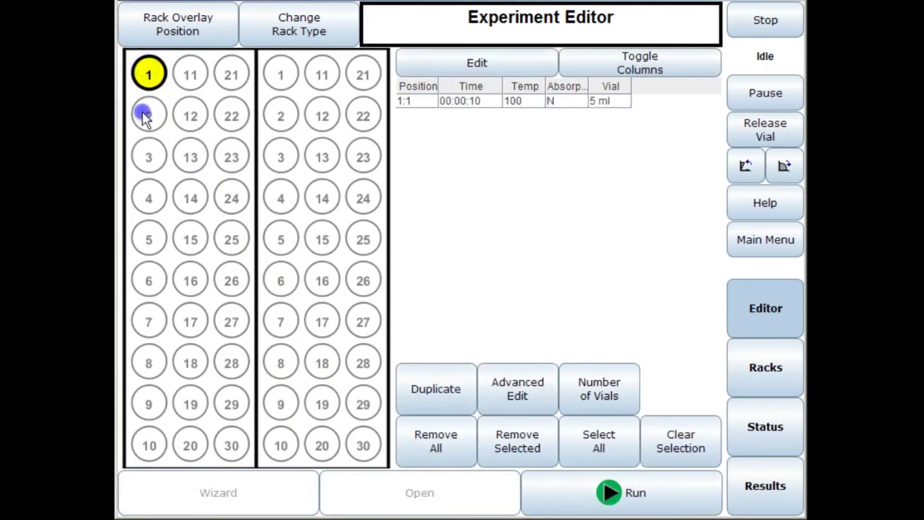
left_click(145, 114)
left_click(146, 158)
left_click(143, 199)
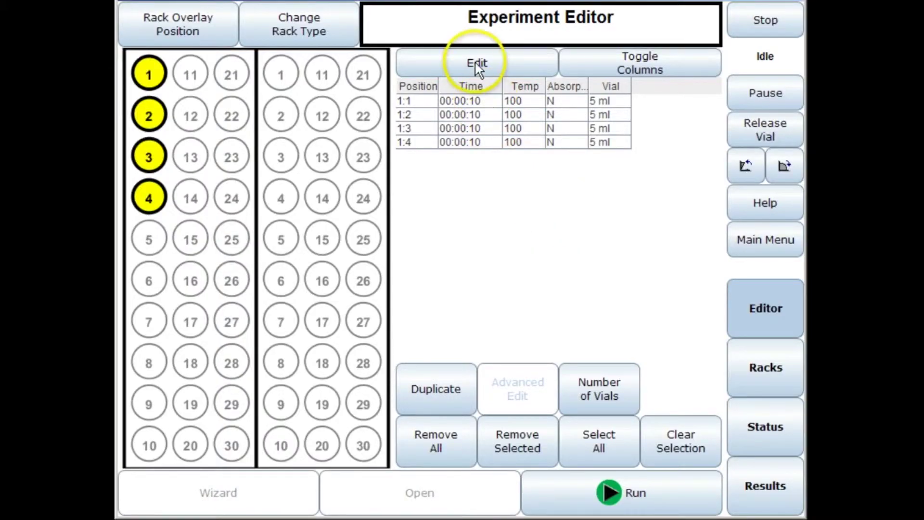
- Set the reaction time of the four selected 5 ml vials to 00:25:00 and apply it
left_click(478, 67)
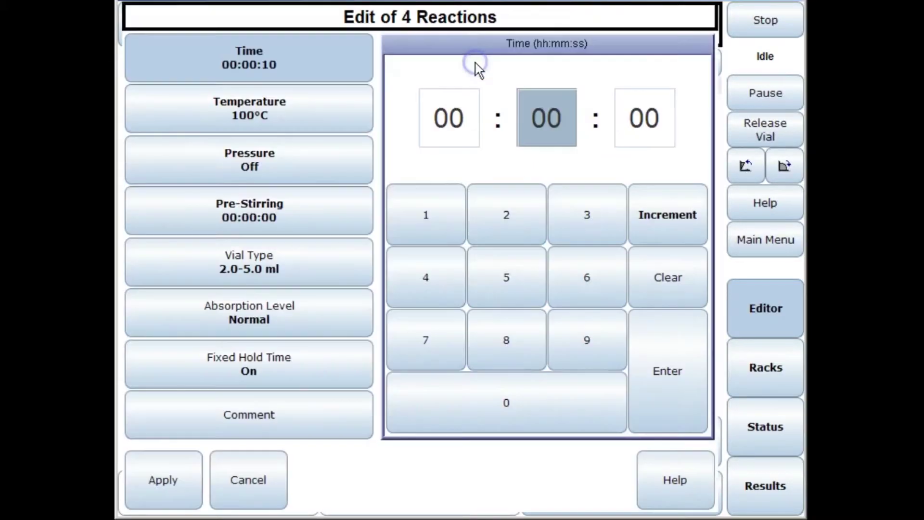
left_click(511, 213)
left_click(506, 280)
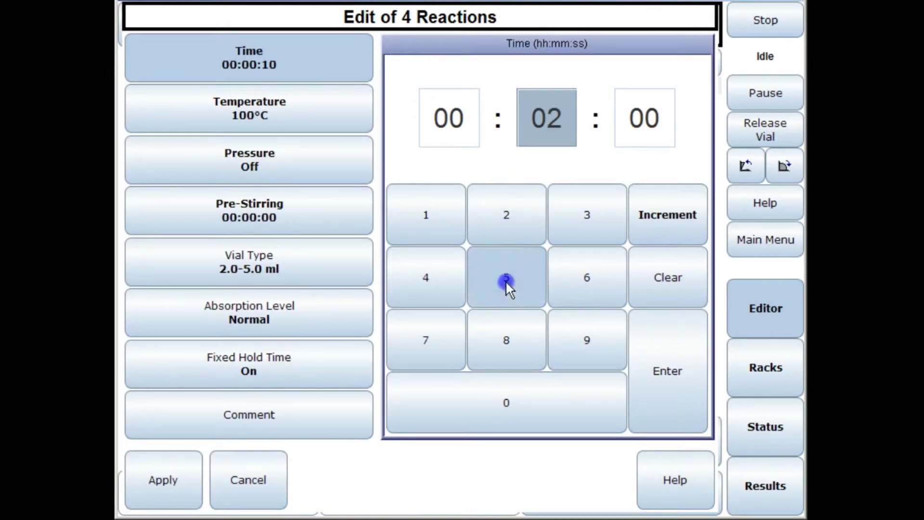
left_click(665, 388)
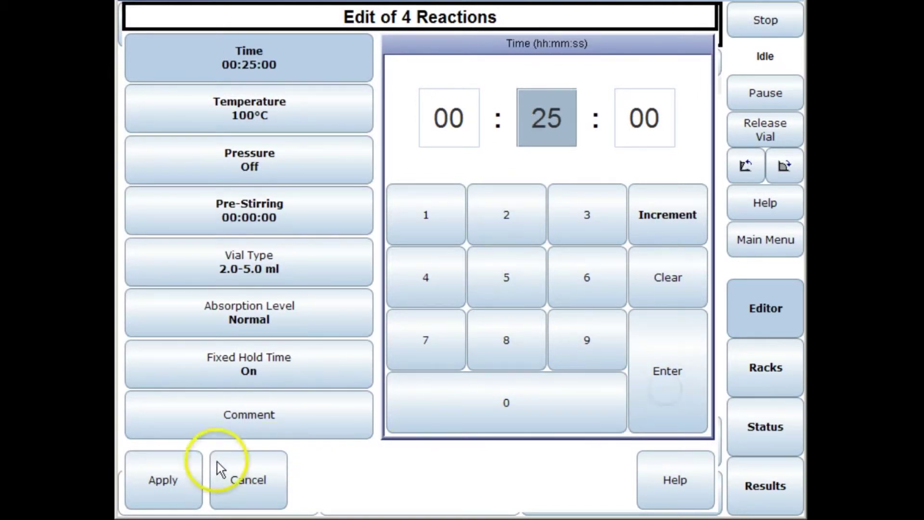
left_click(188, 469)
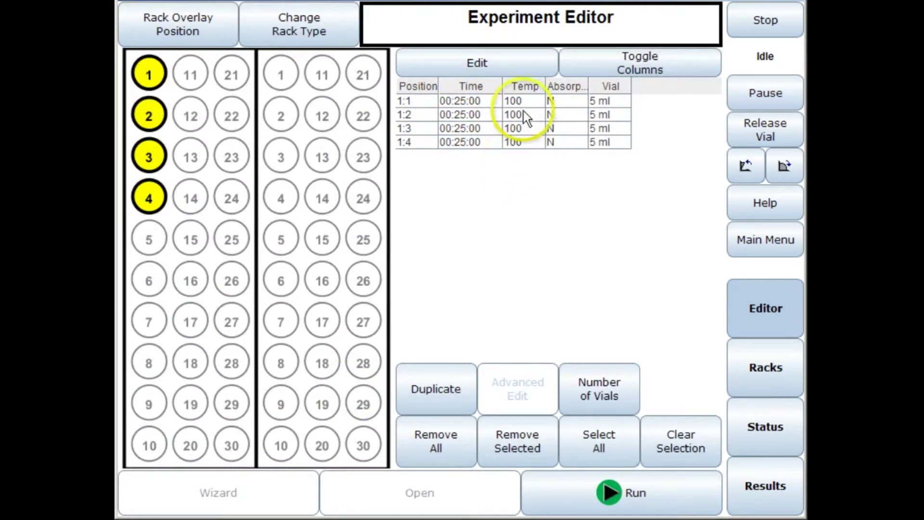
- Clear the vial selection and set only the reaction at position 1:2 to 110°C
left_click(680, 437)
left_click(154, 113)
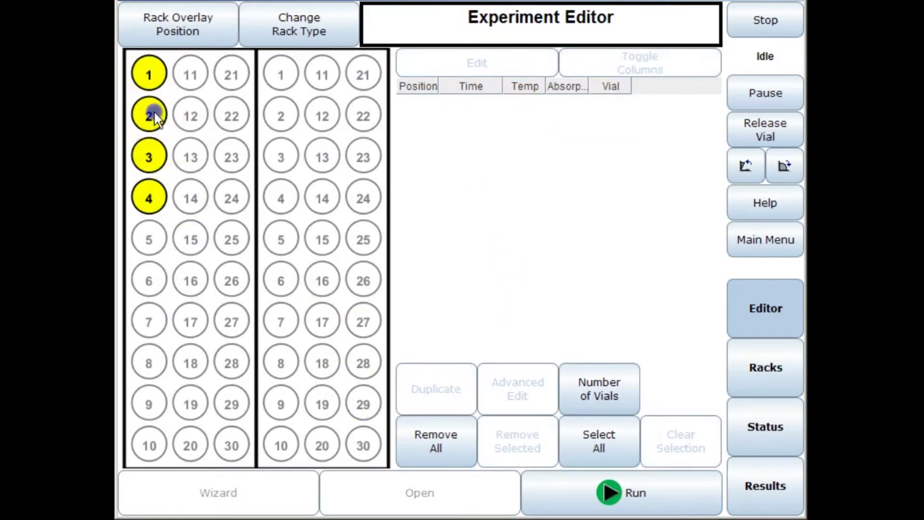
left_click(493, 66)
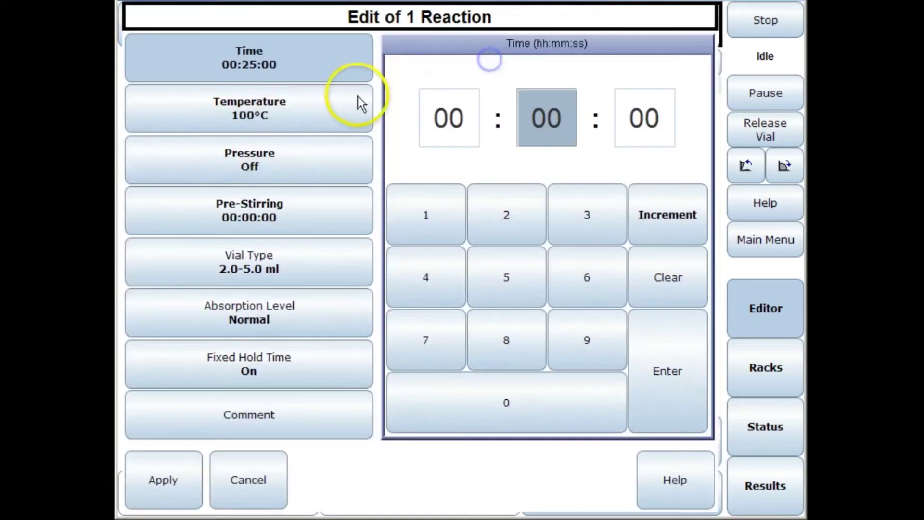
left_click(239, 107)
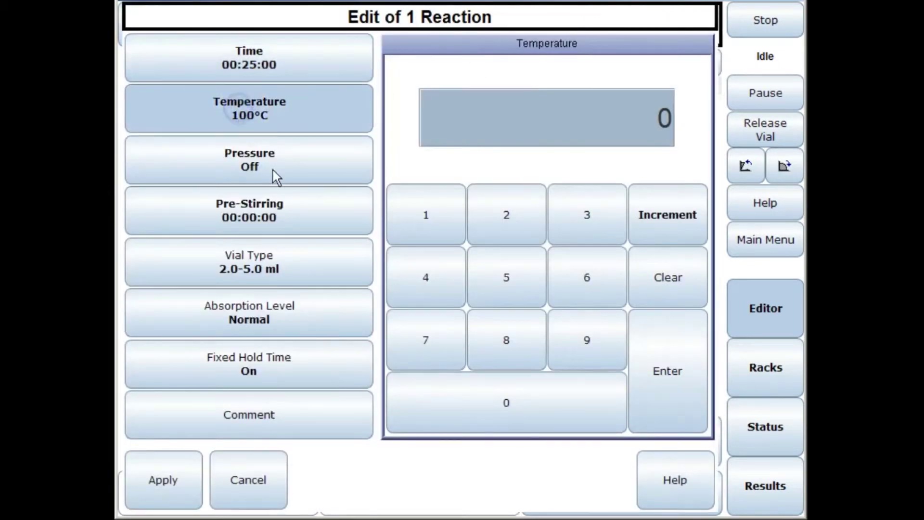
left_click(432, 213)
left_click(433, 213)
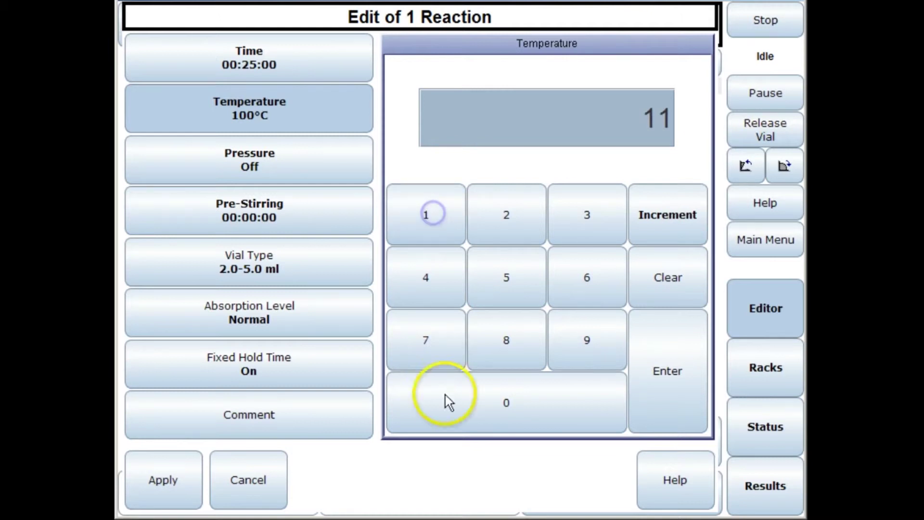
left_click(445, 402)
left_click(672, 394)
left_click(176, 474)
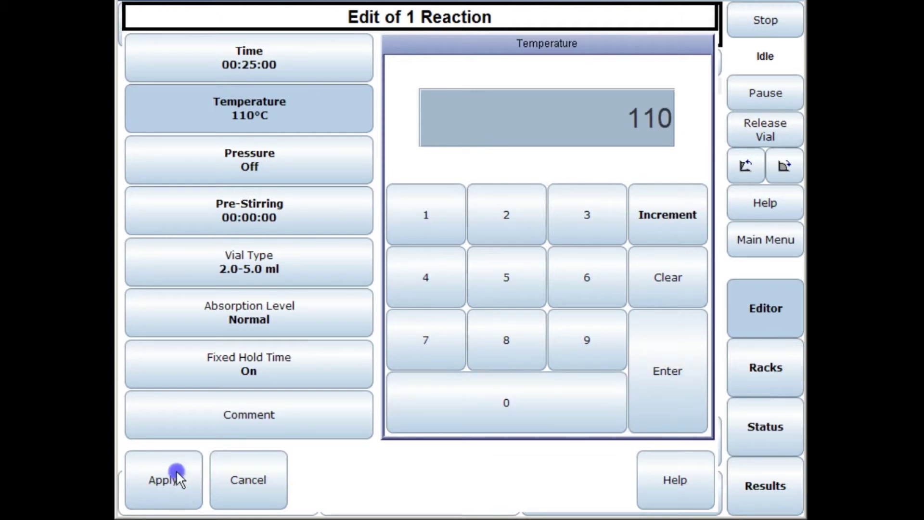
- Set only the reaction at position 1:3 to 120°C and apply it
left_click(149, 157)
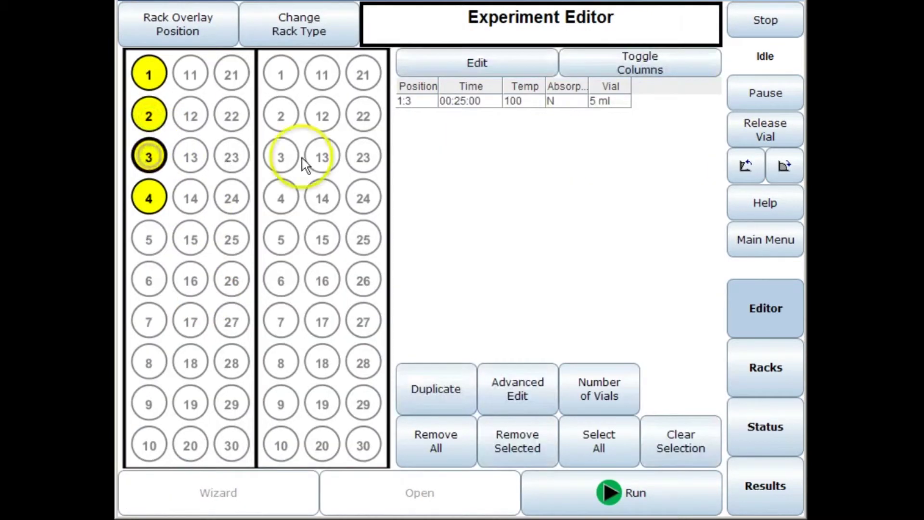
left_click(441, 59)
left_click(231, 108)
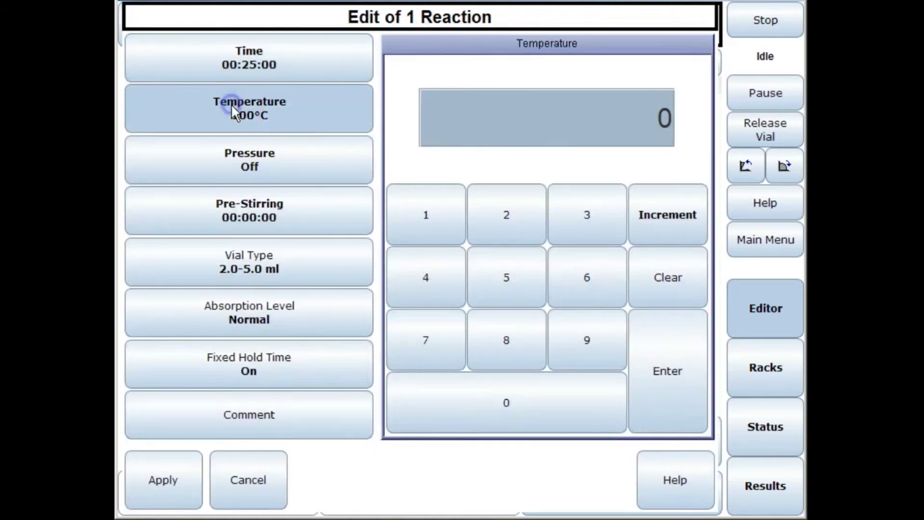
left_click(501, 211)
left_click(473, 407)
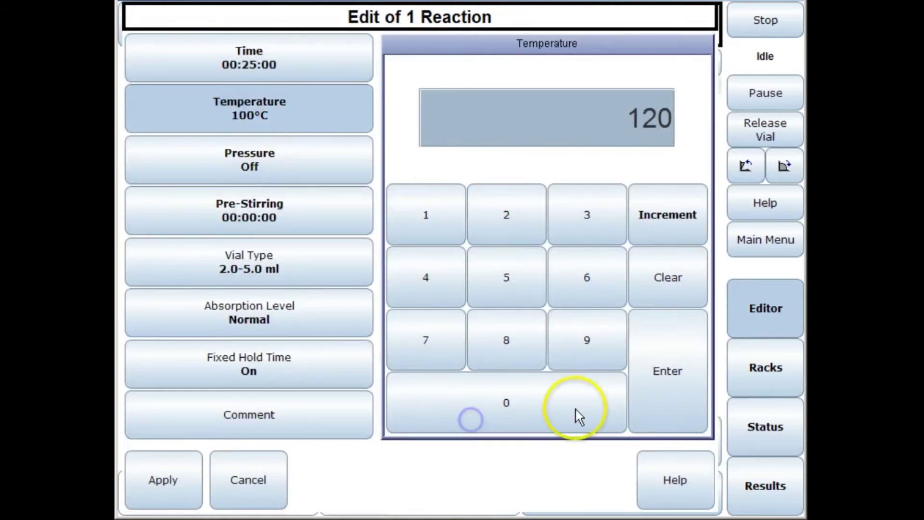
left_click(666, 385)
left_click(163, 480)
- Set only the reaction at position 1:4 to 130°C and apply it
left_click(149, 200)
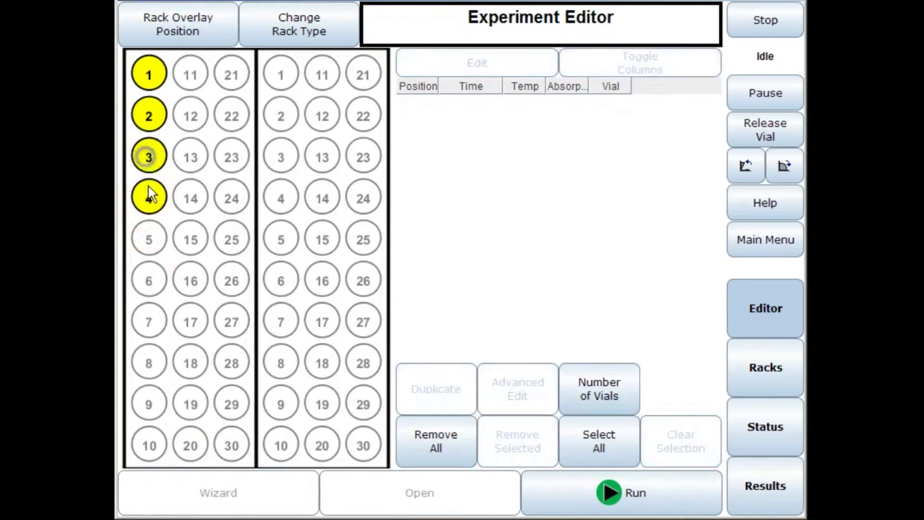
left_click(426, 65)
left_click(223, 110)
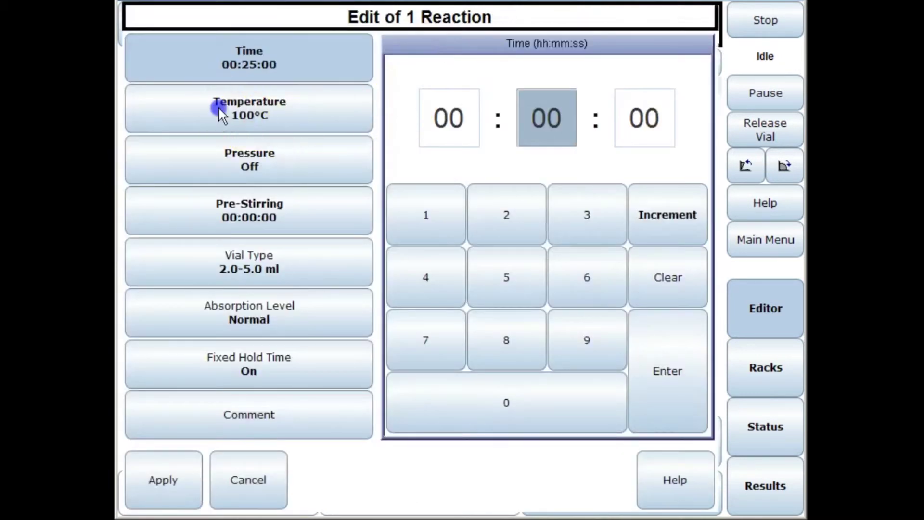
left_click(411, 211)
left_click(587, 215)
left_click(495, 403)
left_click(671, 386)
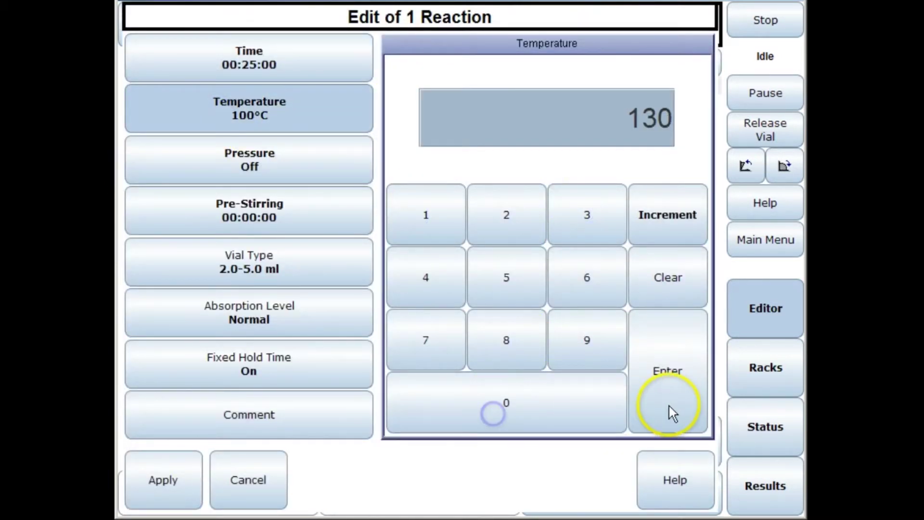
left_click(238, 480)
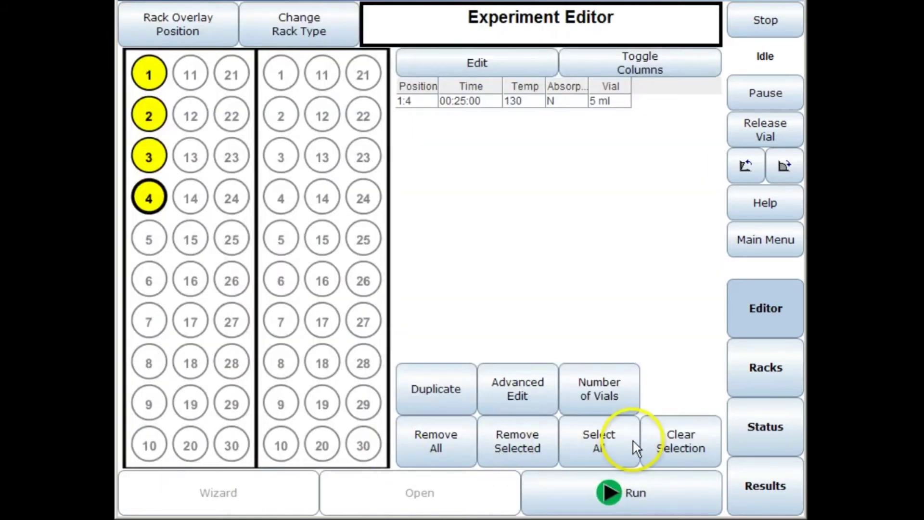
- Select all four reactions and start their run, and add further vials at positions 5 to 7 of the first rack
left_click(598, 445)
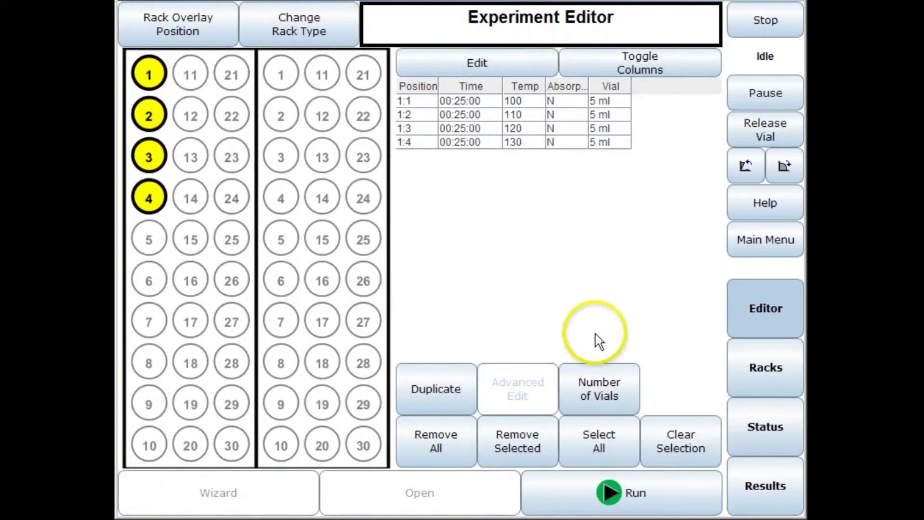
left_click(603, 492)
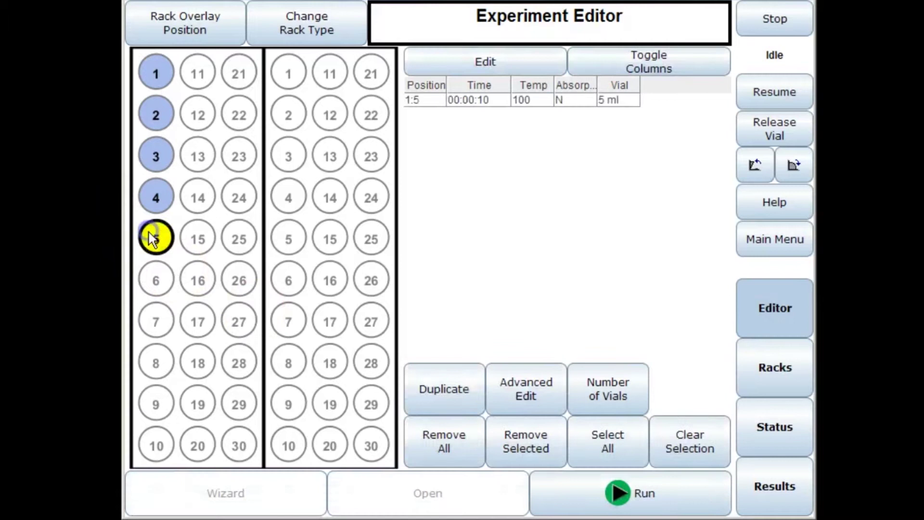
left_click(150, 281)
left_click(150, 322)
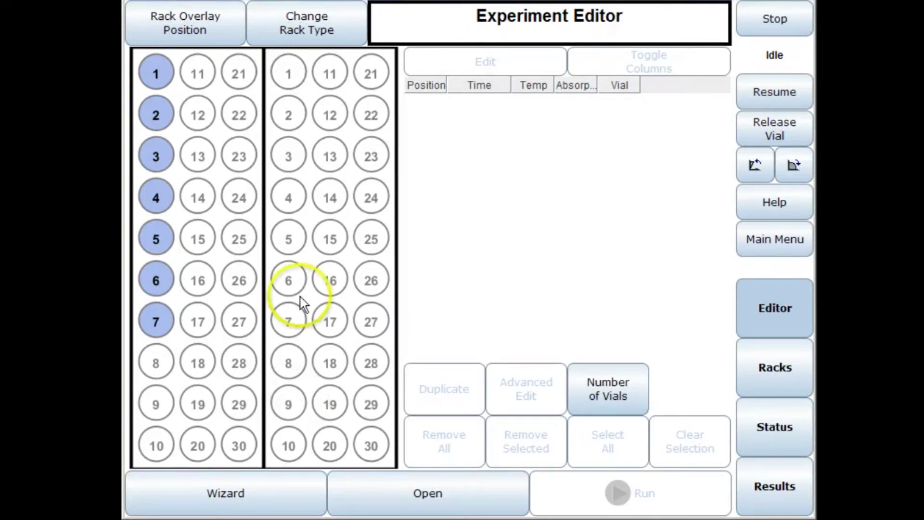
- Add vials at positions 1 to 20 of the second rack
left_click(290, 72)
left_click(288, 115)
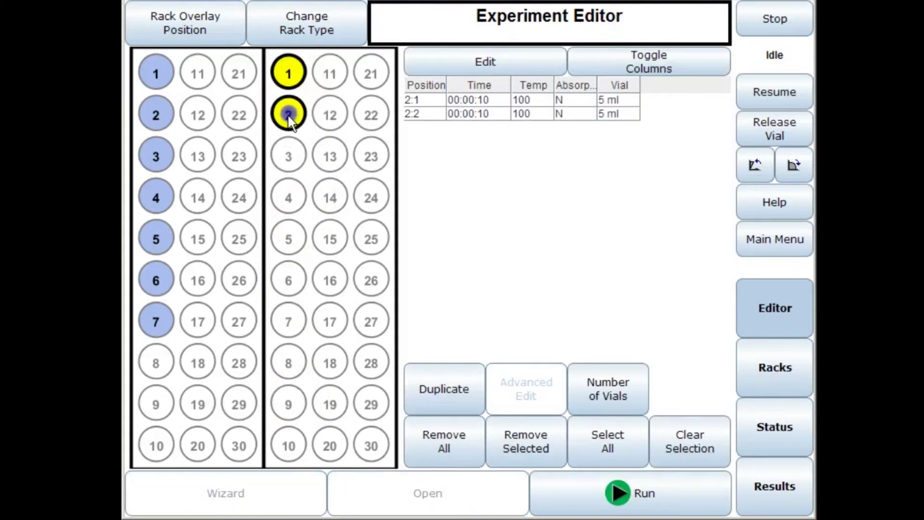
left_click(286, 155)
left_click(284, 198)
left_click(288, 239)
left_click(289, 281)
left_click(289, 321)
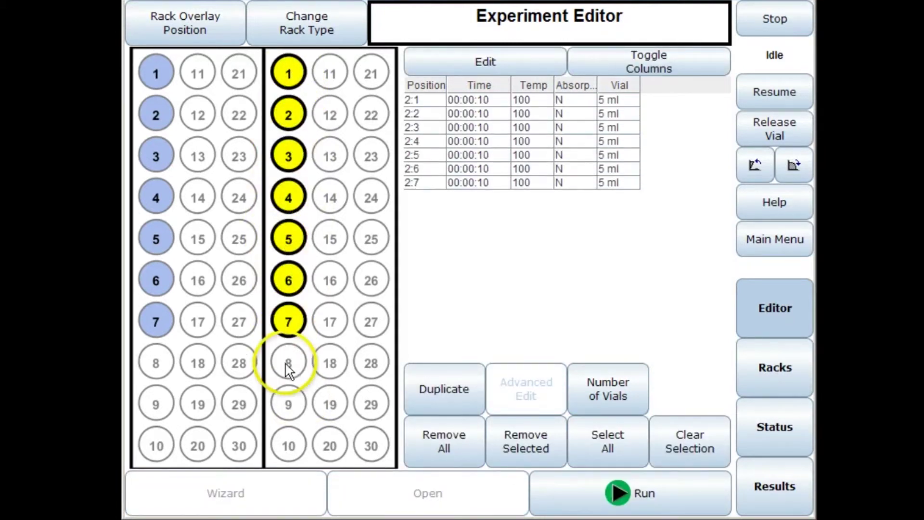
left_click(288, 363)
left_click(288, 404)
left_click(288, 446)
left_click(330, 405)
left_click(330, 446)
left_click(330, 363)
left_click(329, 321)
left_click(330, 281)
left_click(330, 239)
left_click(329, 198)
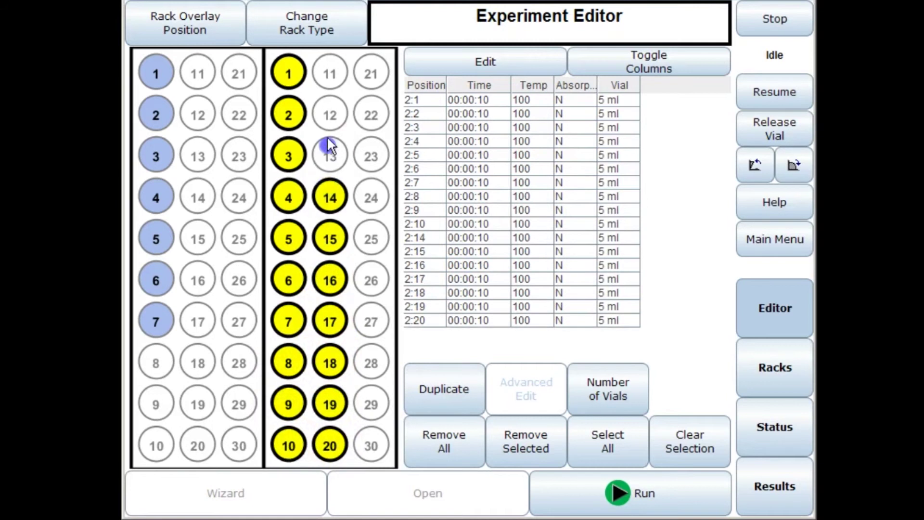
left_click(329, 156)
left_click(330, 115)
left_click(329, 74)
- Set the 20 selected reactions of the second rack to a time of 00:30:00 and a temperature of 140°C, and apply
left_click(470, 63)
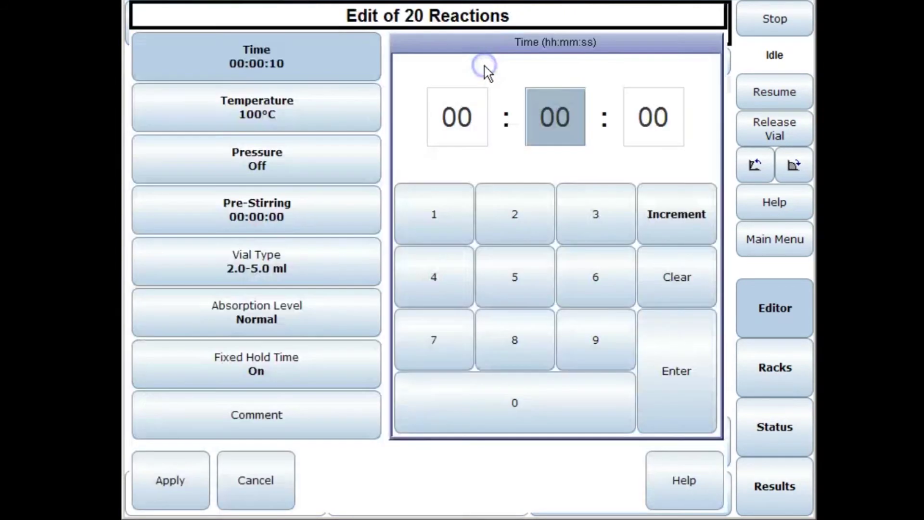
left_click(595, 212)
left_click(530, 402)
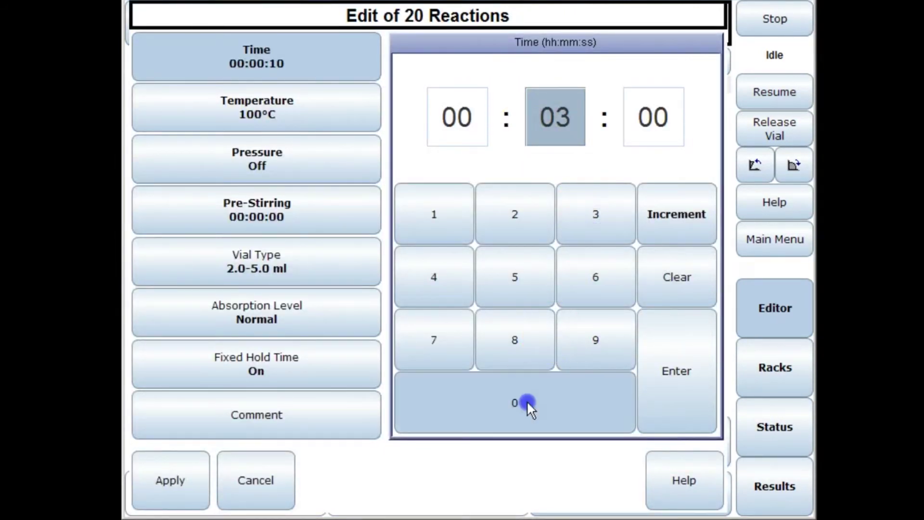
left_click(268, 112)
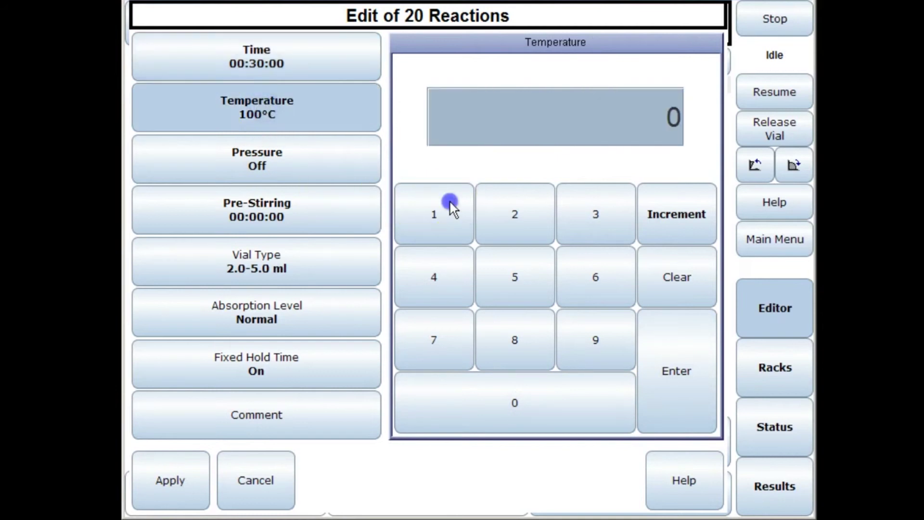
left_click(515, 403)
left_click(645, 409)
left_click(170, 480)
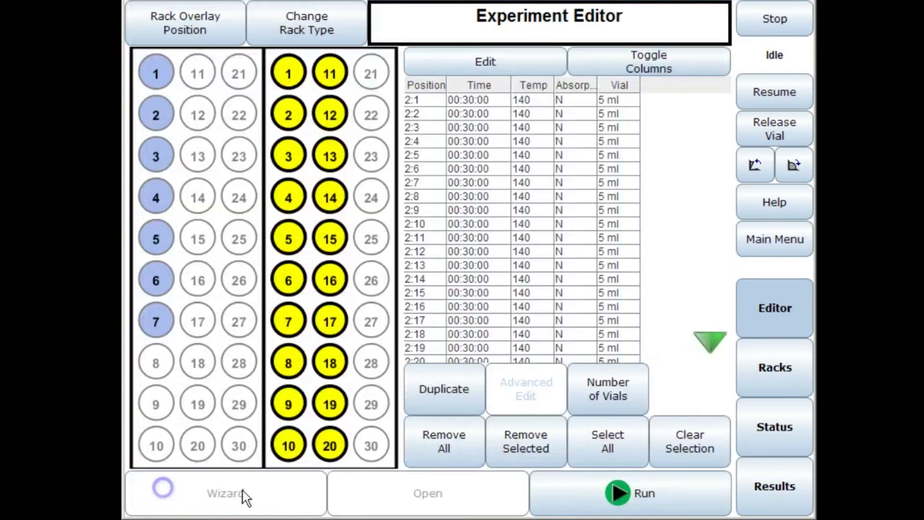